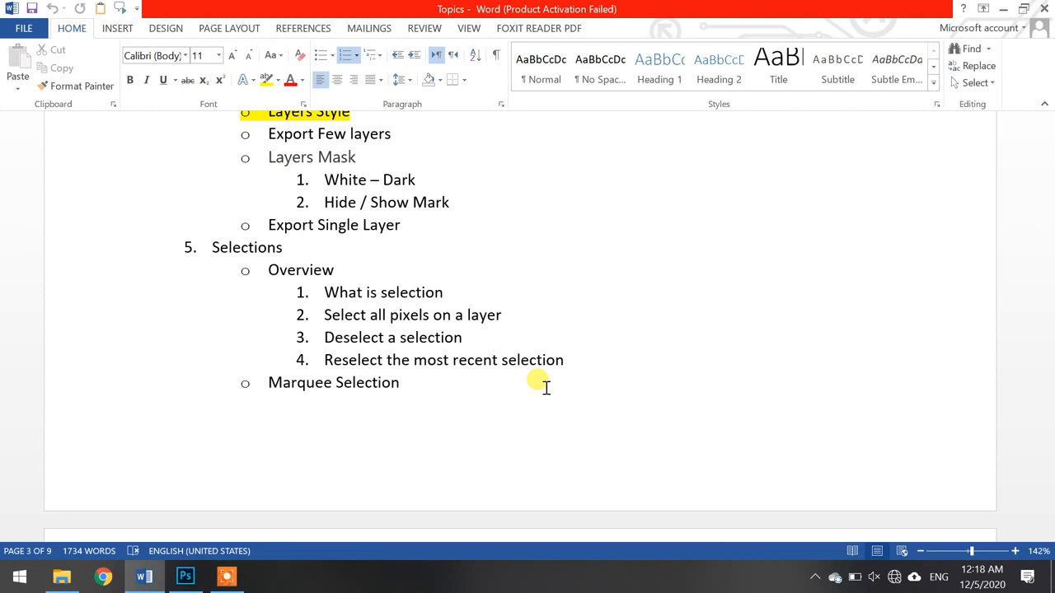
- Switch to Photoshop and open the most recent file, the photo of a car on a racetrack
{"action": "left_click", "coordinate": [186, 577]}
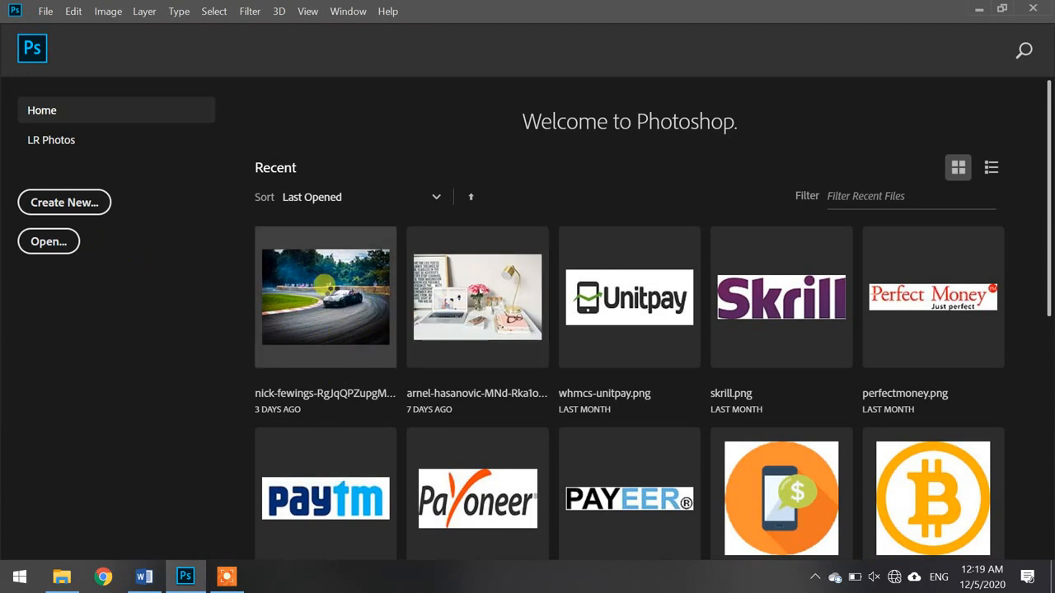
{"action": "left_click", "coordinate": [330, 289]}
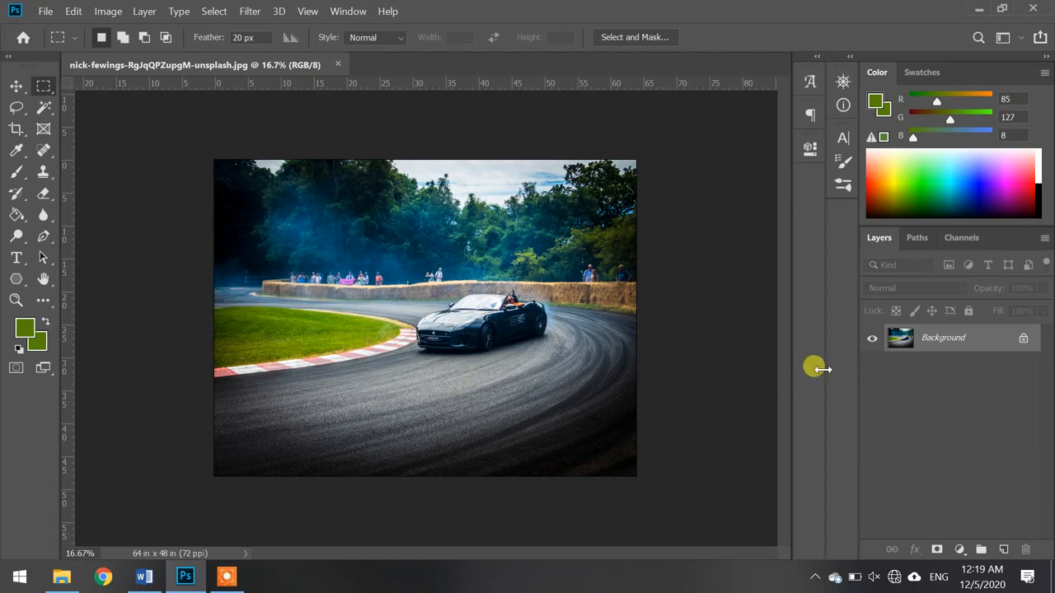
{"action": "left_click_drag", "start_coordinate": [931, 342], "coordinate": [931, 342]}
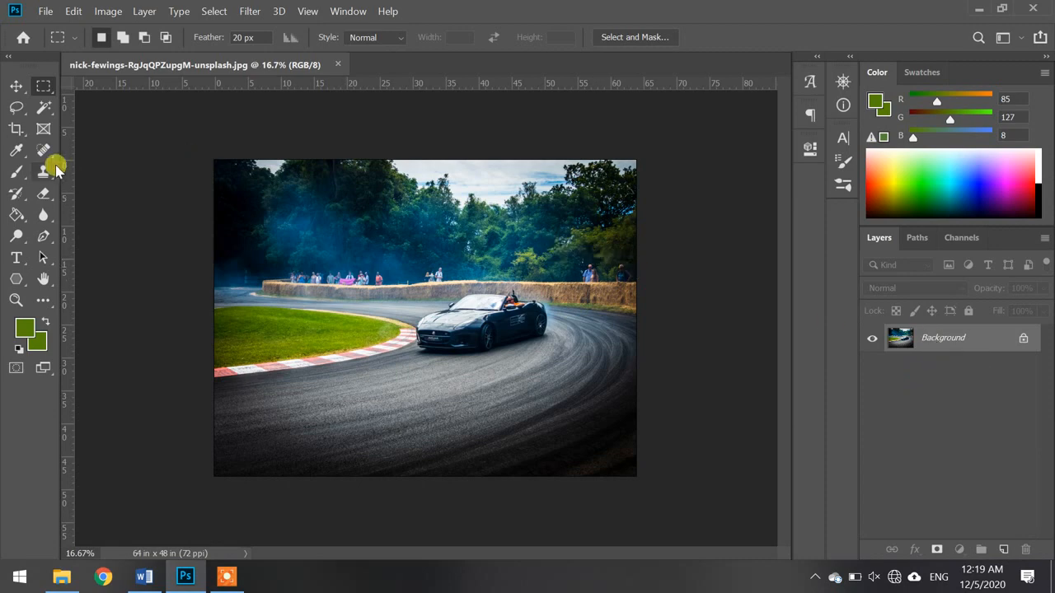
- Switch to the Move tool, select all pixels of the racetrack Background layer, and add a new empty layer above it
{"action": "left_click", "coordinate": [16, 86]}
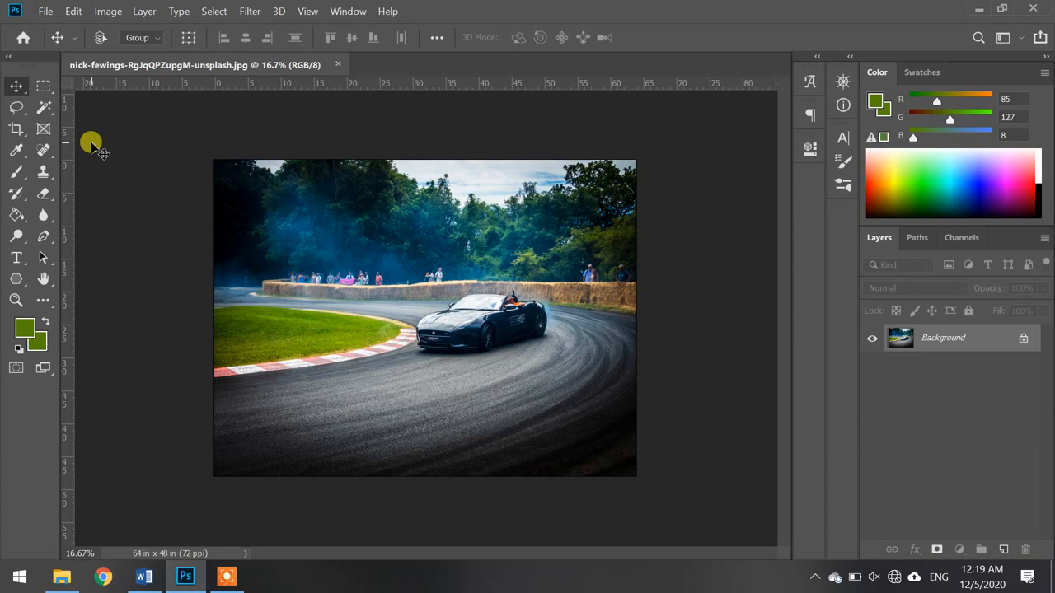
{"action": "key", "text": "ctrl+a"}
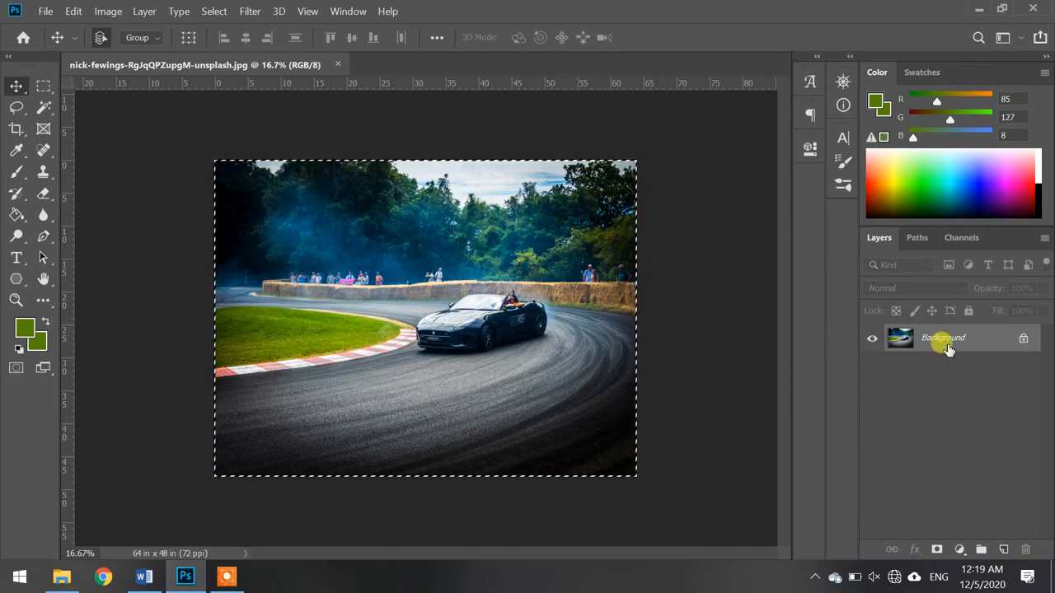
{"action": "left_click_drag", "start_coordinate": [954, 345], "coordinate": [624, 353]}
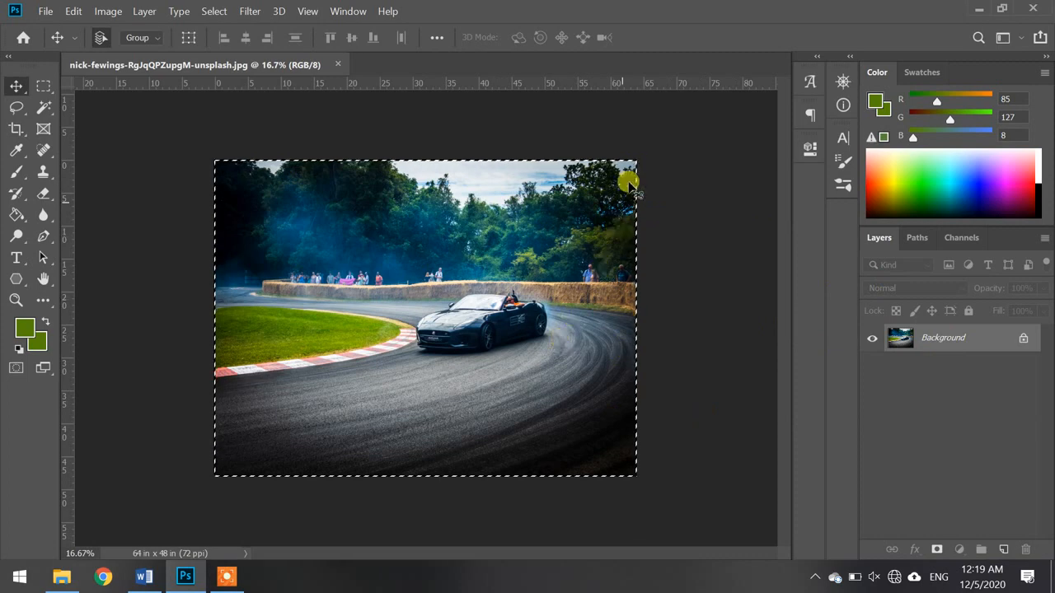
{"action": "left_click_drag", "start_coordinate": [629, 188], "coordinate": [216, 255]}
{"action": "left_click_drag", "start_coordinate": [216, 424], "coordinate": [985, 550]}
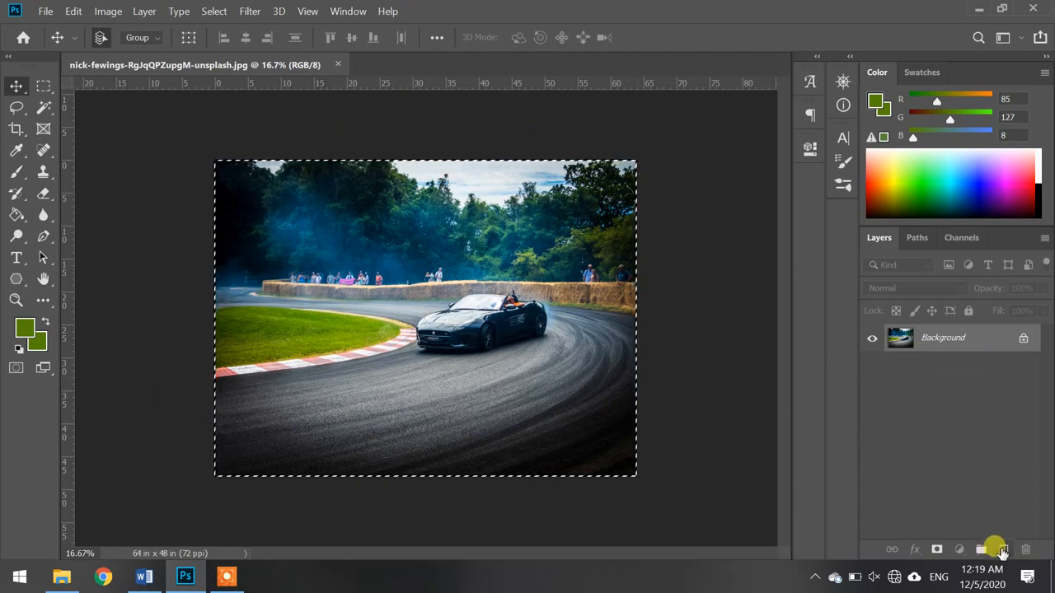
{"action": "left_click", "coordinate": [989, 549]}
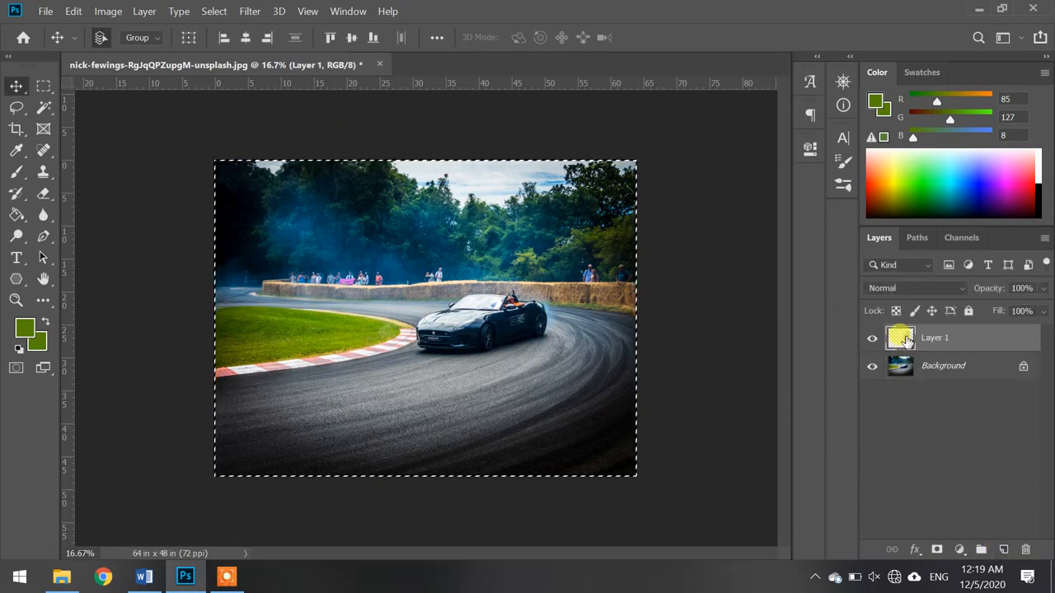
{"action": "left_click", "coordinate": [59, 579]}
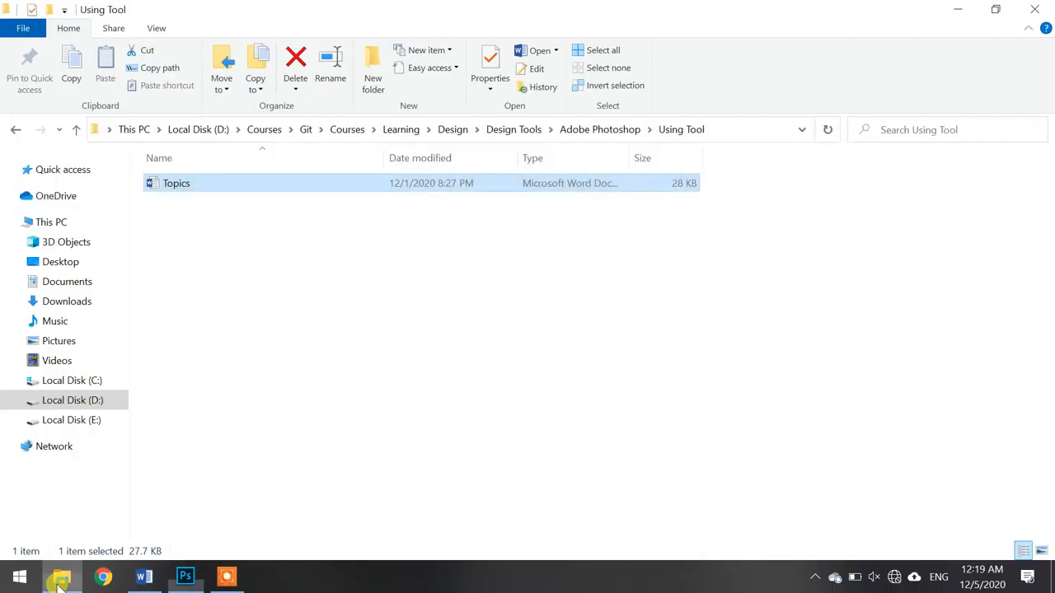
{"action": "left_click", "coordinate": [266, 385]}
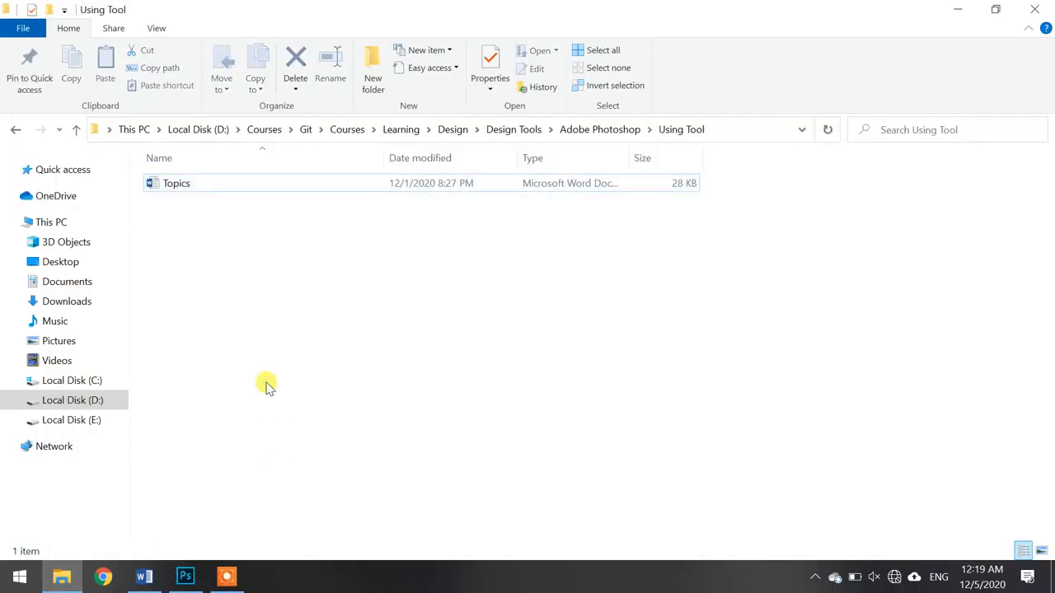
{"action": "left_click", "coordinate": [184, 577]}
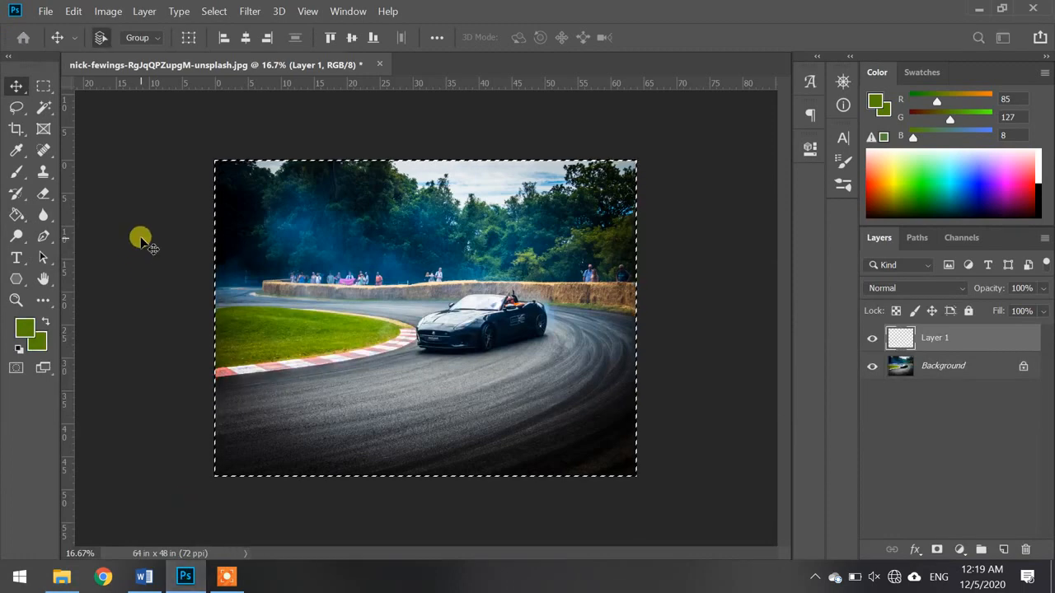
{"action": "key", "text": "ctrl+n"}
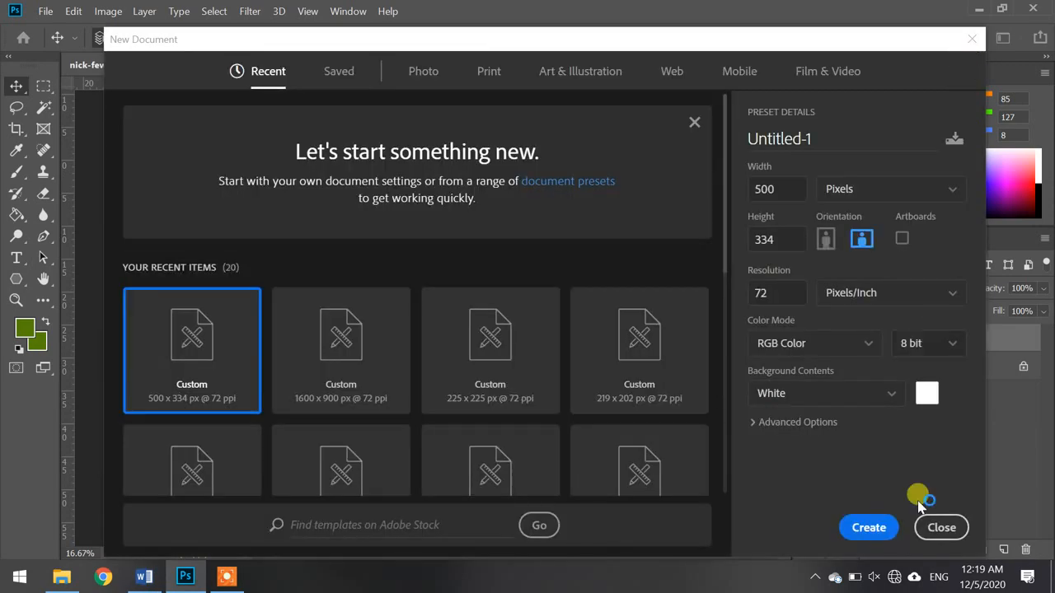
{"action": "left_click", "coordinate": [941, 527]}
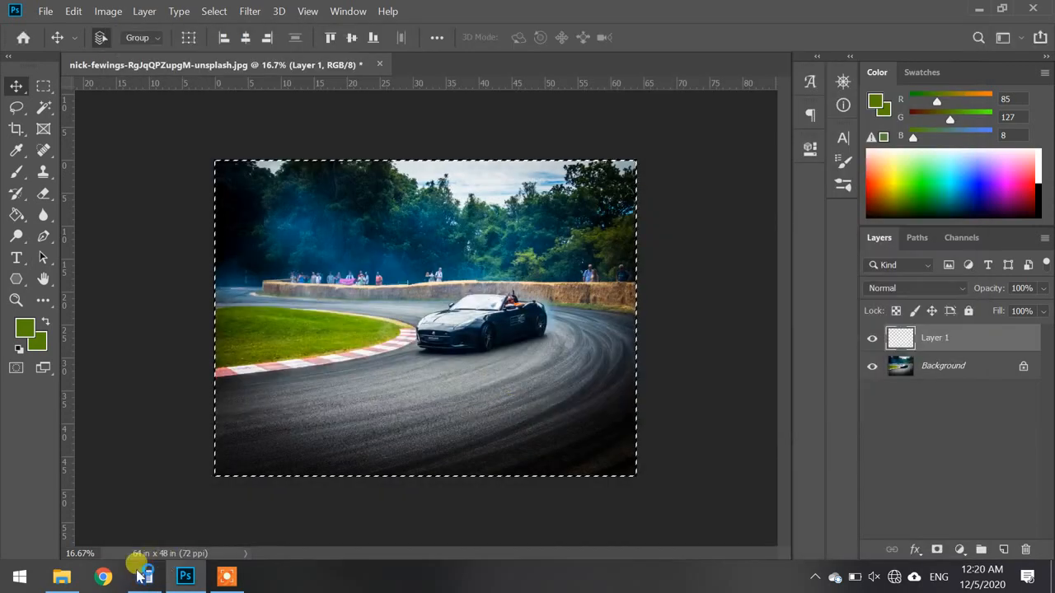
- Open the photo of a person seated on seaside chairs from the wallpapers folder on drive D: as a separate Photoshop document
{"action": "left_click", "coordinate": [61, 577]}
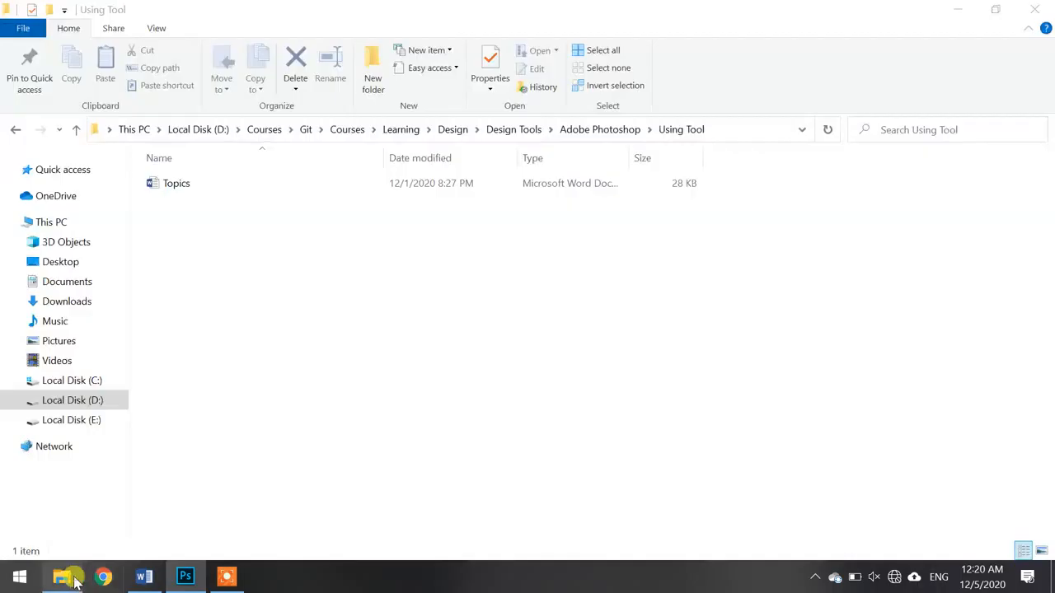
{"action": "left_click", "coordinate": [72, 400]}
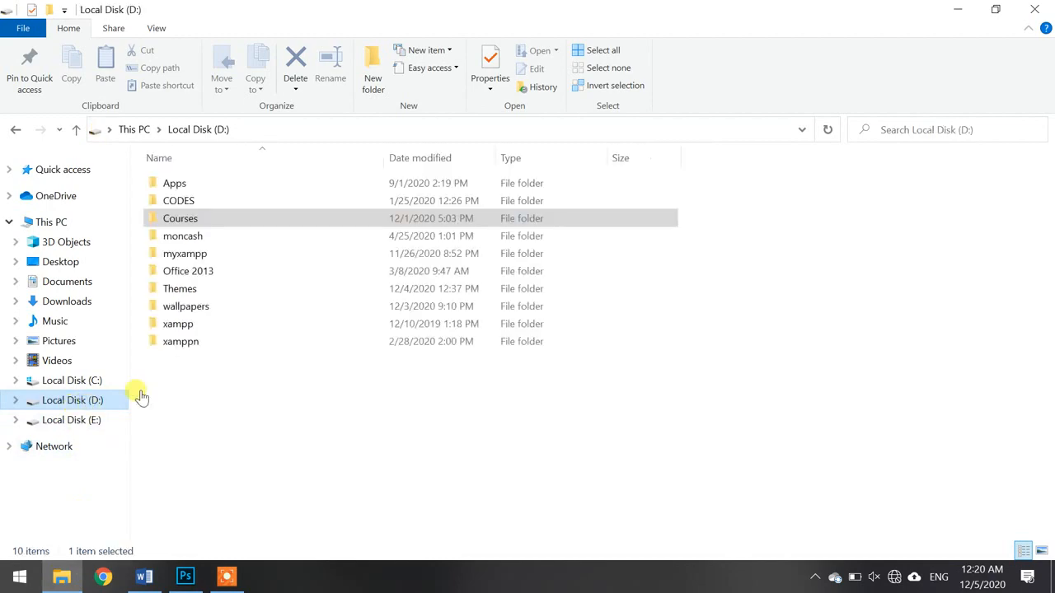
{"action": "double_click", "coordinate": [179, 306]}
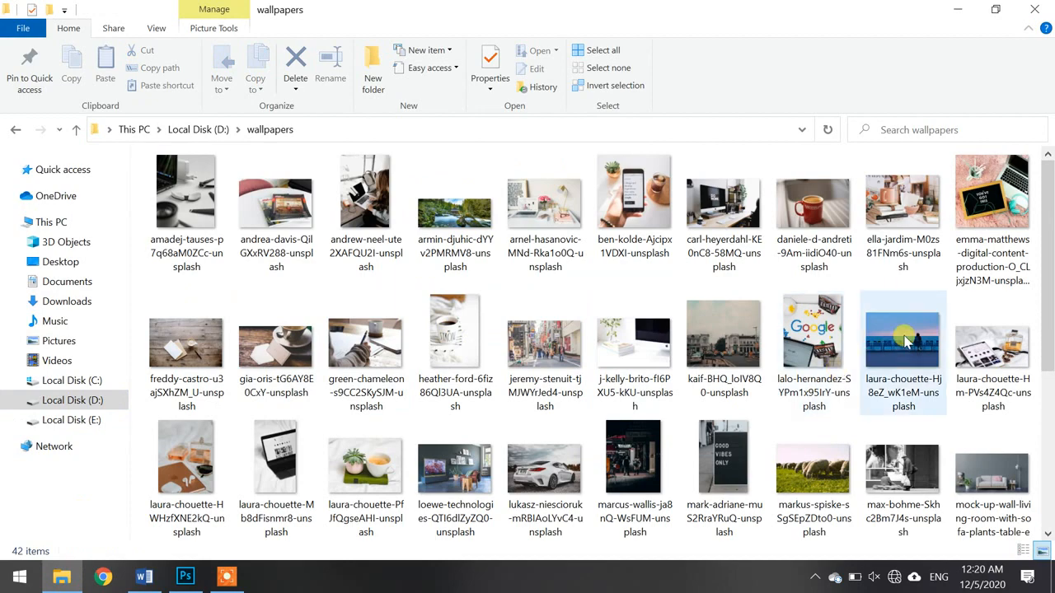
{"action": "mouse_move", "coordinate": [898, 342]}
{"action": "left_mouse_down"}
{"action": "mouse_move", "coordinate": [370, 431]}
{"action": "mouse_move", "coordinate": [164, 546]}
{"action": "mouse_move", "coordinate": [206, 572]}
{"action": "mouse_move", "coordinate": [185, 577]}
{"action": "mouse_move", "coordinate": [192, 543]}
{"action": "mouse_move", "coordinate": [408, 441]}
{"action": "mouse_move", "coordinate": [915, 338]}
{"action": "mouse_move", "coordinate": [899, 337]}
{"action": "left_mouse_up"}
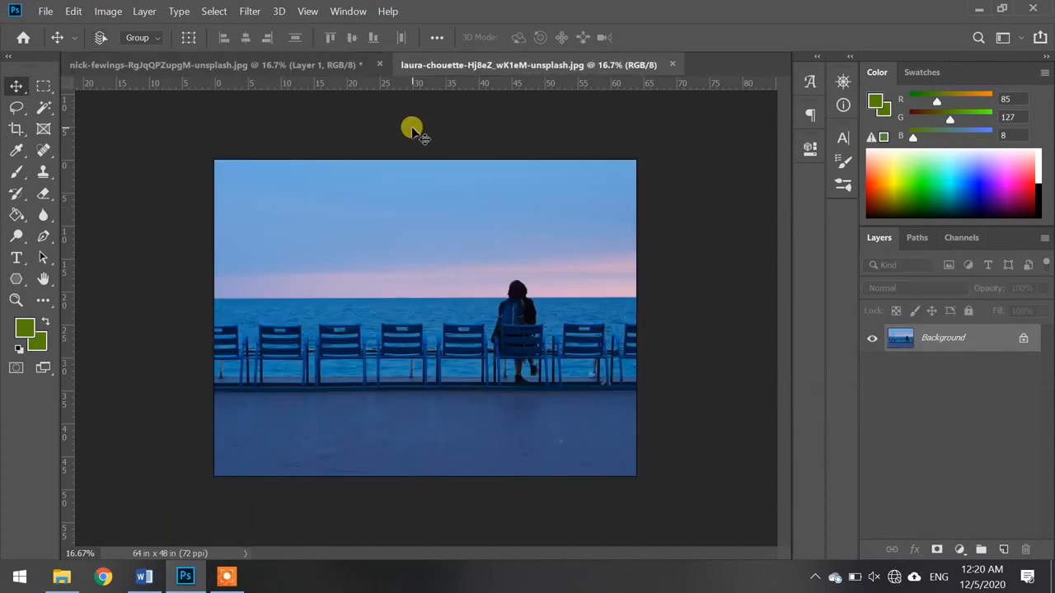
- Select the whole seaside photo and bring it into the racetrack document as a new layer, positioned around the middle of the canvas
{"action": "key", "text": "ctrl+a"}
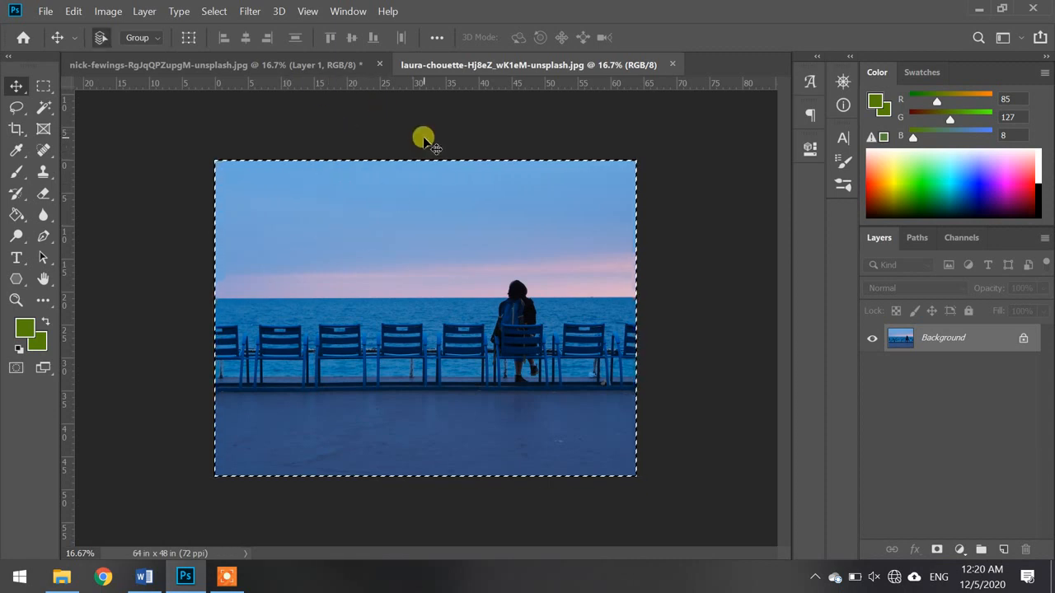
{"action": "left_click", "coordinate": [335, 73]}
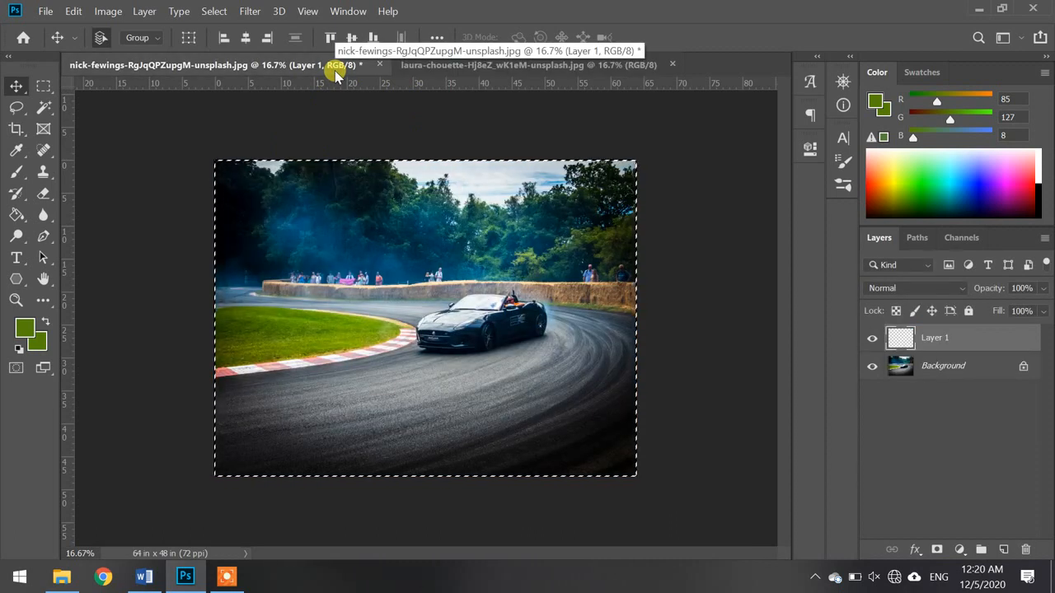
{"action": "left_click", "coordinate": [513, 68]}
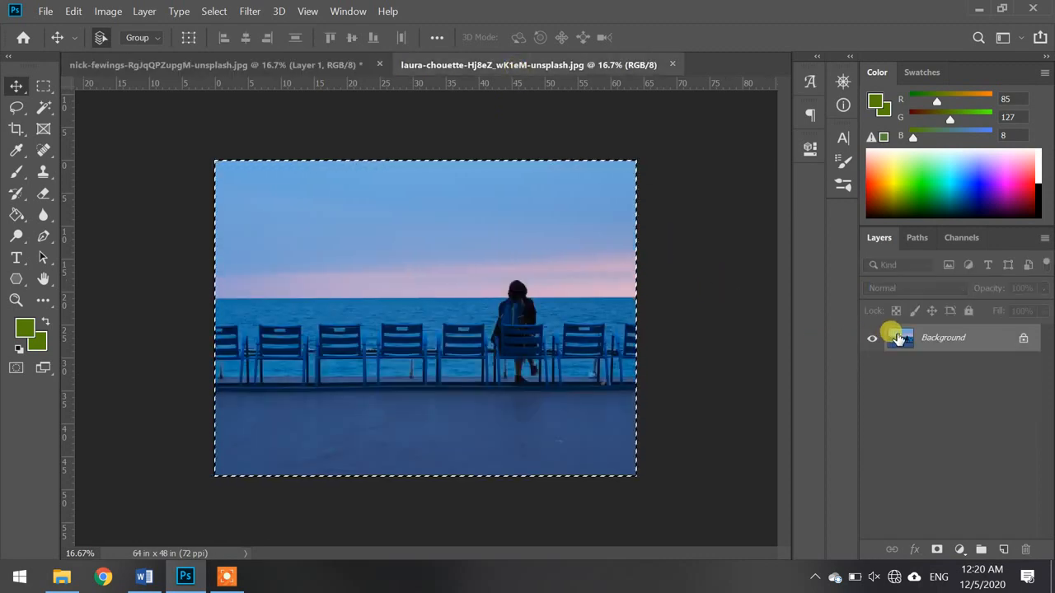
{"action": "left_click_drag", "start_coordinate": [898, 337], "coordinate": [294, 205]}
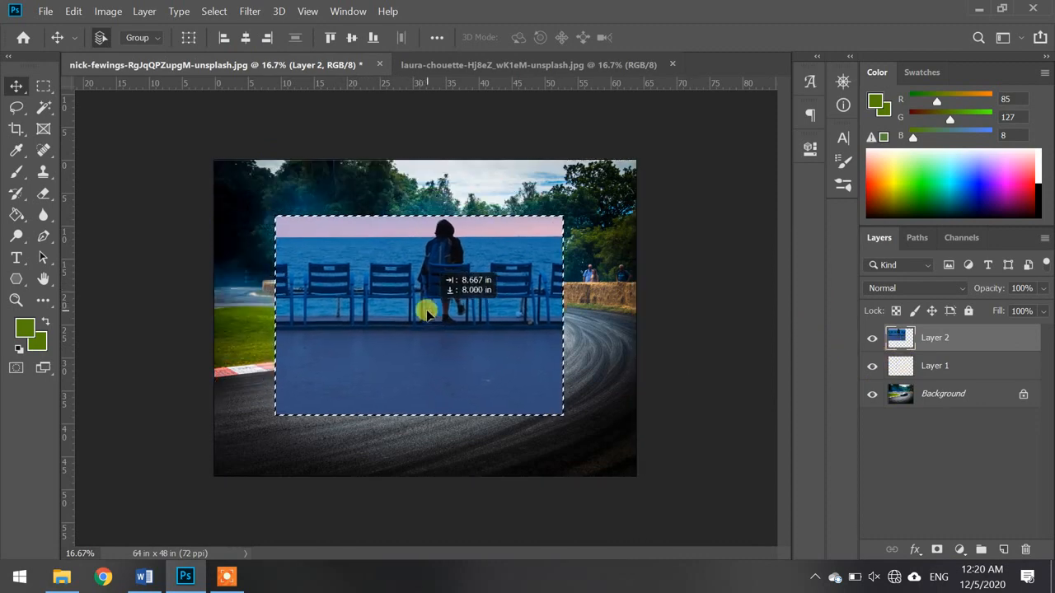
{"action": "left_click_drag", "start_coordinate": [428, 314], "coordinate": [427, 313]}
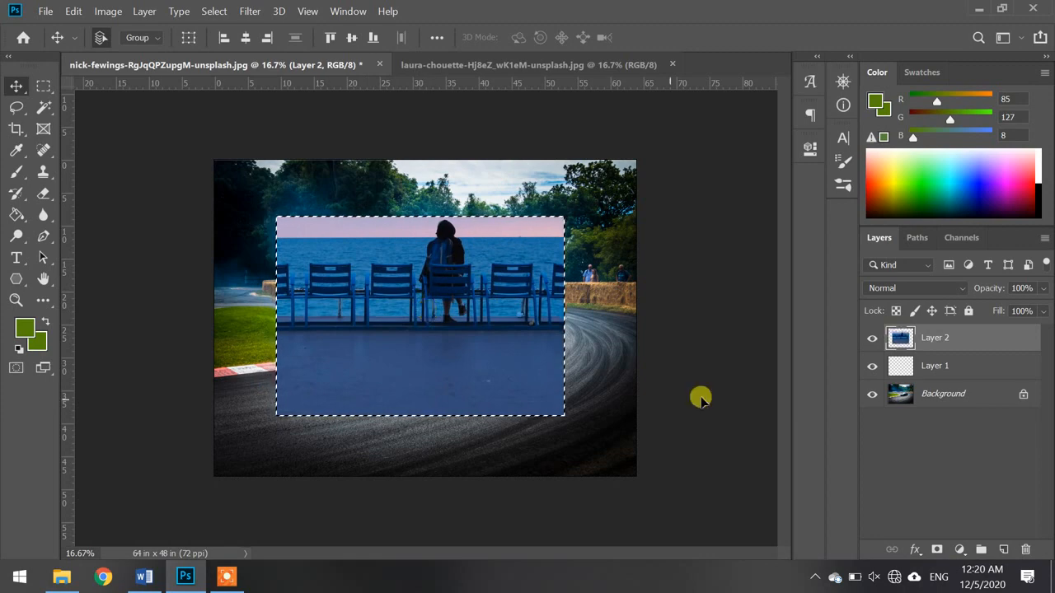
- Make Layer 2 with the seaside photo the active layer and select the entire canvas
{"action": "left_click", "coordinate": [920, 395]}
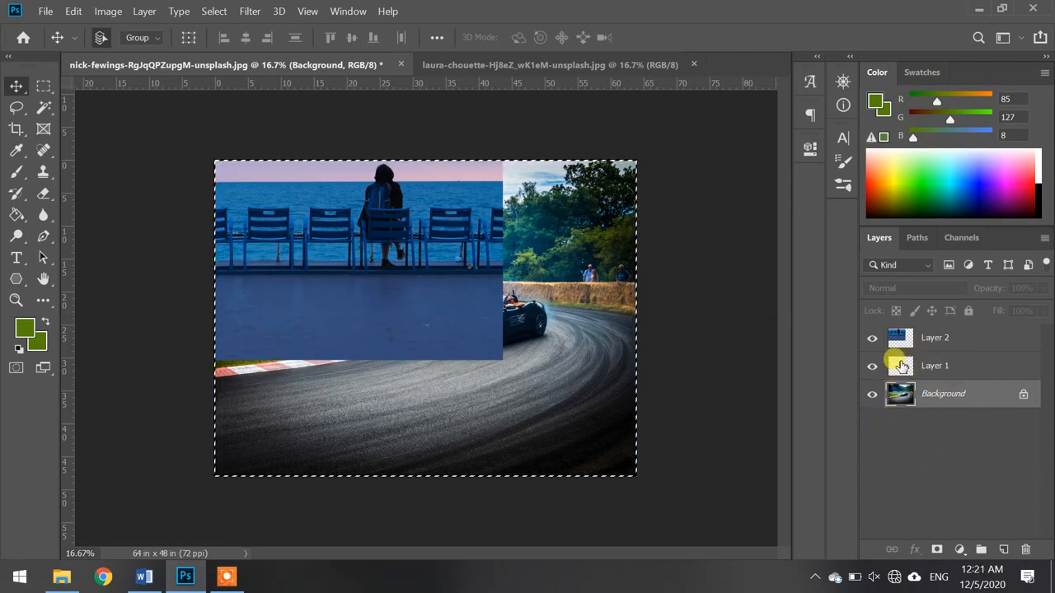
{"action": "left_click", "coordinate": [910, 334]}
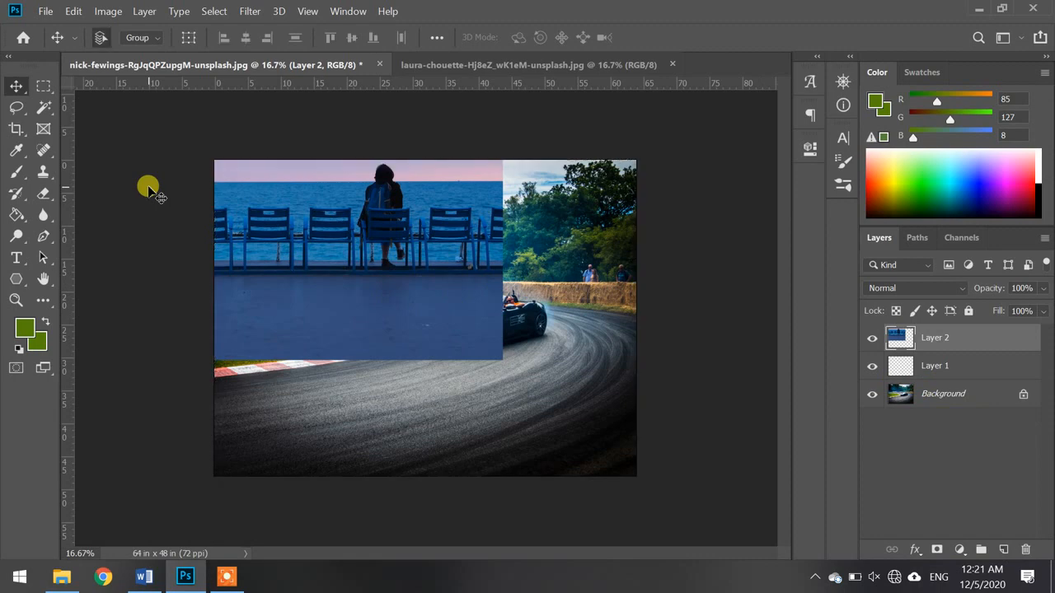
{"action": "key", "text": "ctrl+a"}
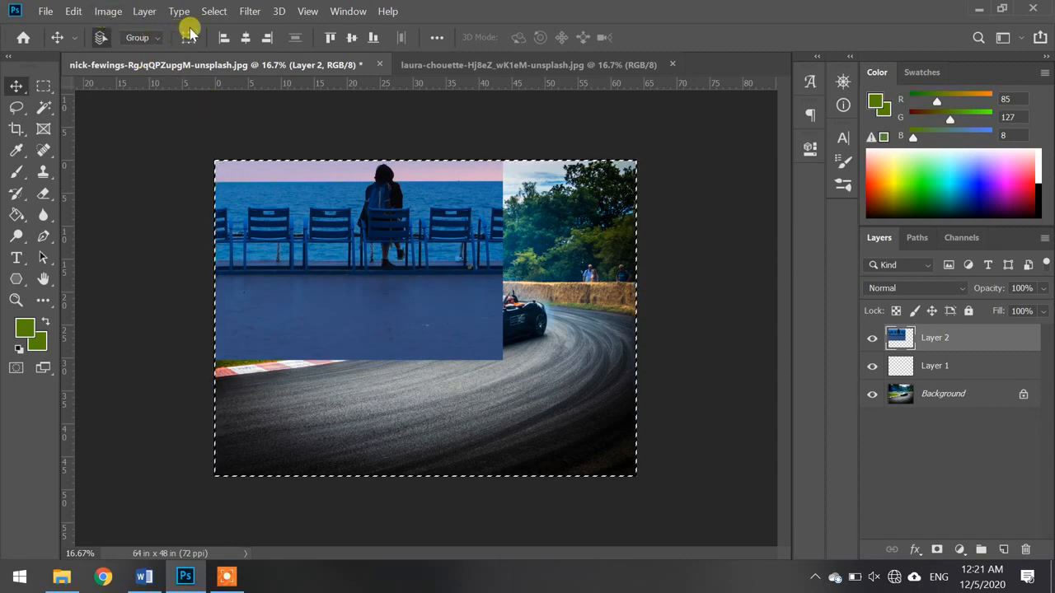
- Deselect the current selection and move the seaside layer so that it covers the whole canvas
{"action": "left_click", "coordinate": [212, 11]}
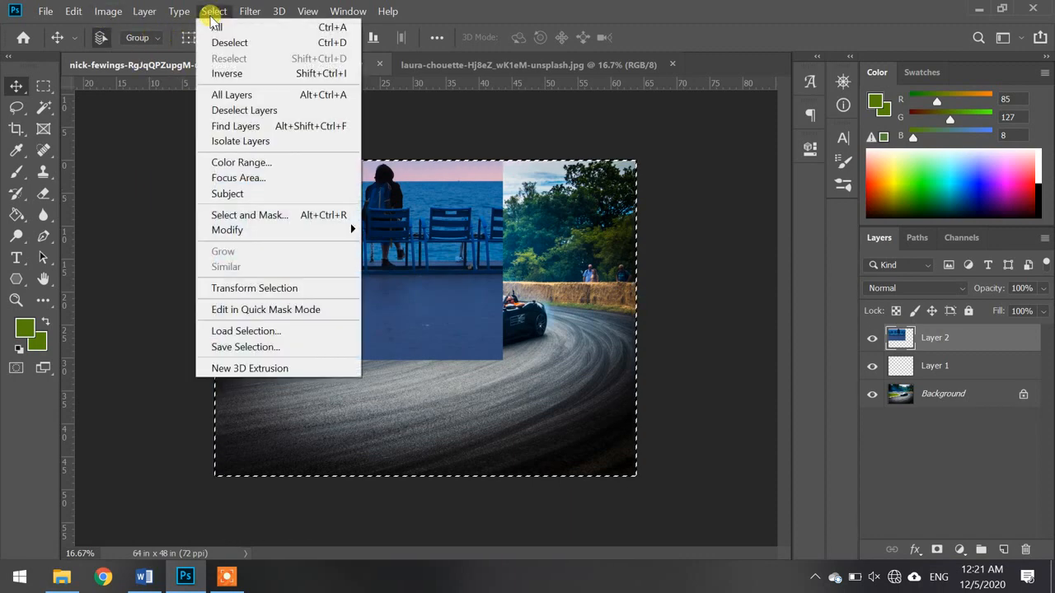
{"action": "left_click", "coordinate": [253, 47]}
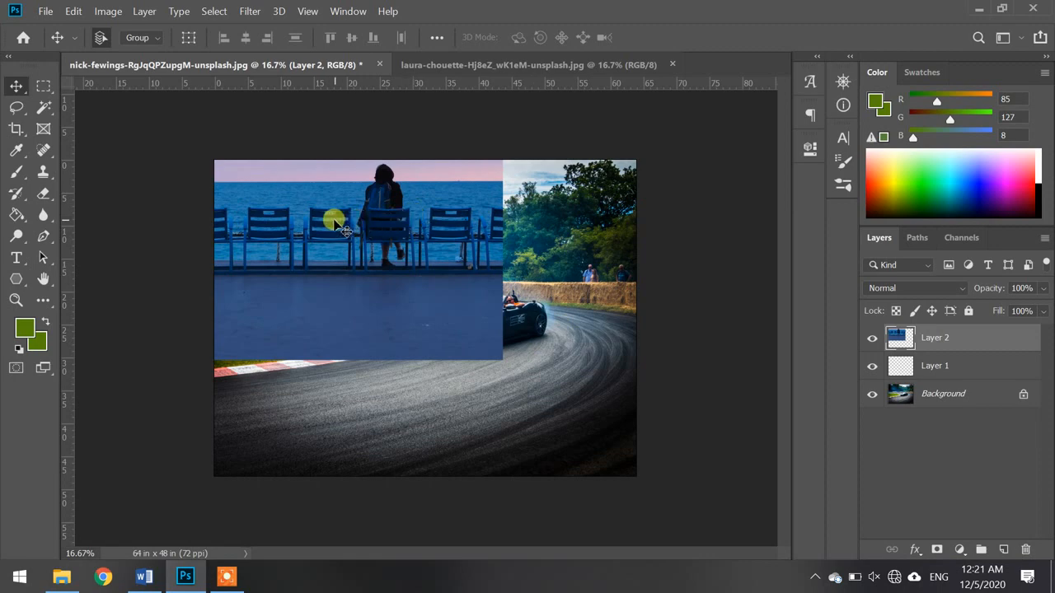
{"action": "left_click_drag", "start_coordinate": [337, 221], "coordinate": [466, 346]}
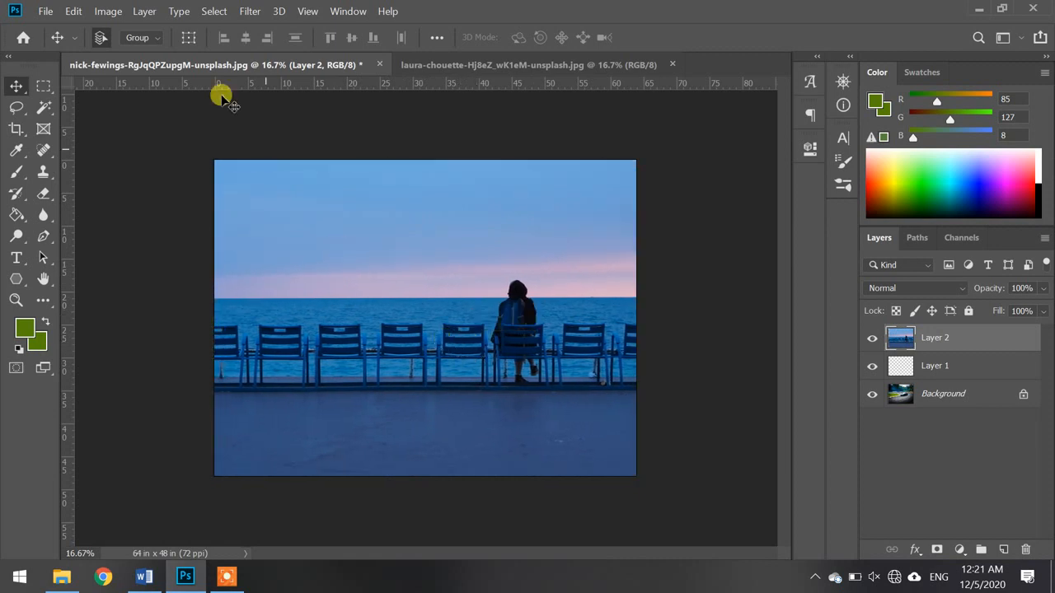
- Restore the most recent selection on Layer 2 with Reselect, and deselect it again
{"action": "left_click", "coordinate": [212, 15]}
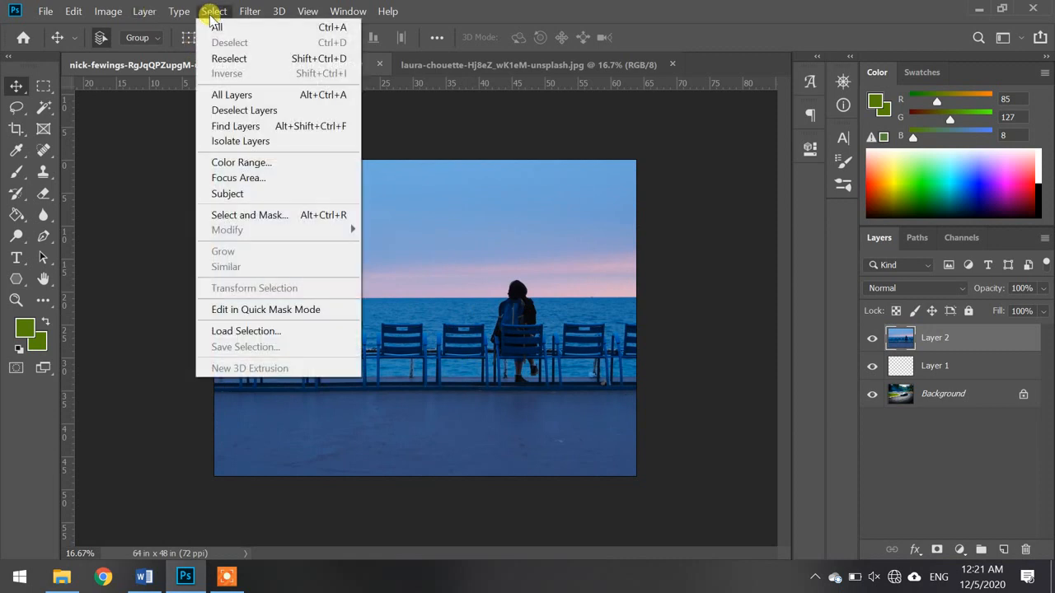
{"action": "left_click", "coordinate": [229, 58]}
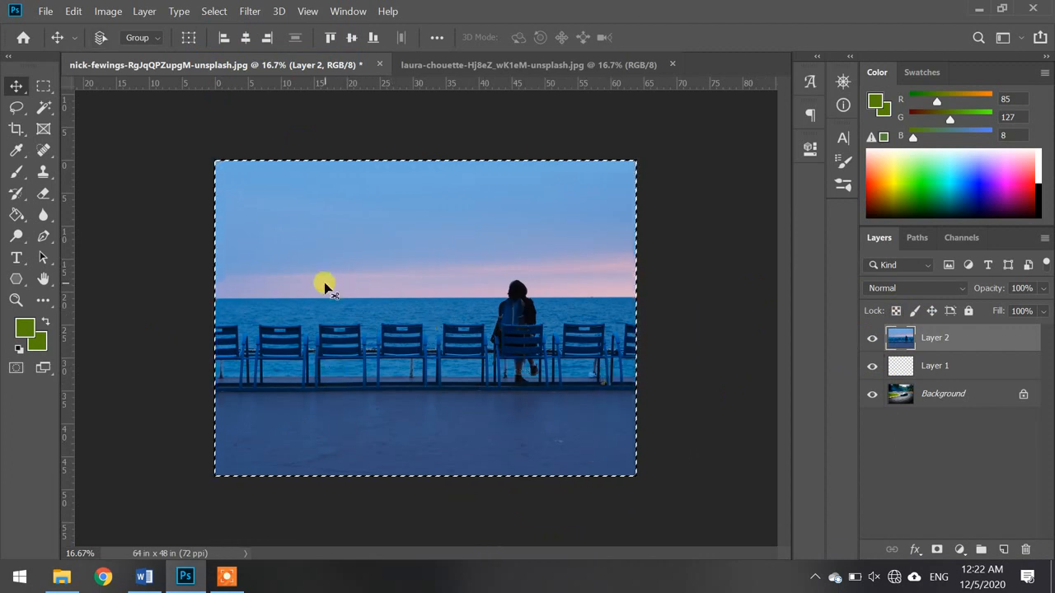
{"action": "key", "text": "ctrl+d"}
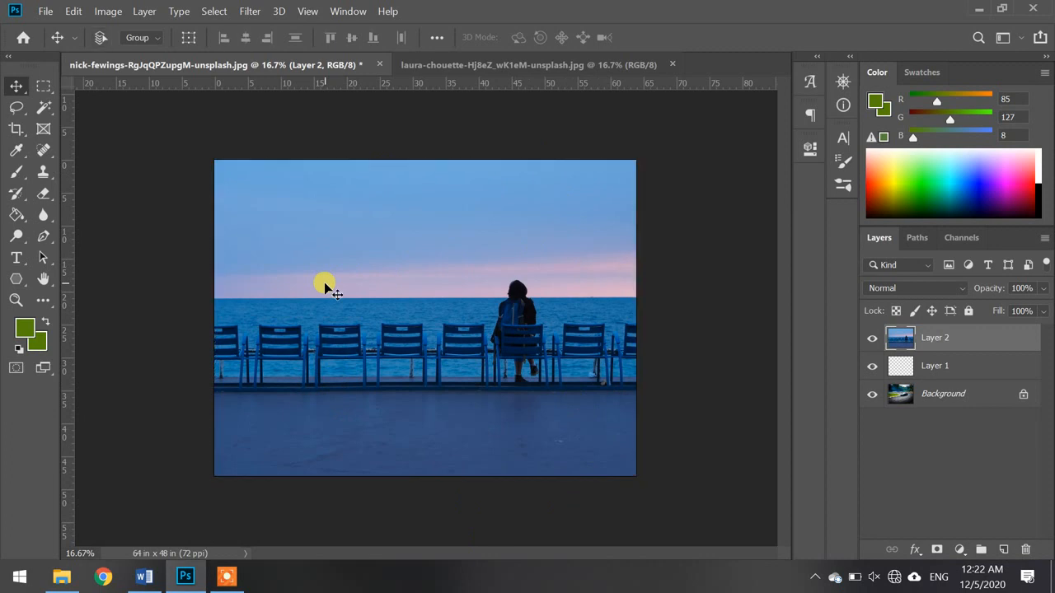
{"action": "key", "text": "F7"}
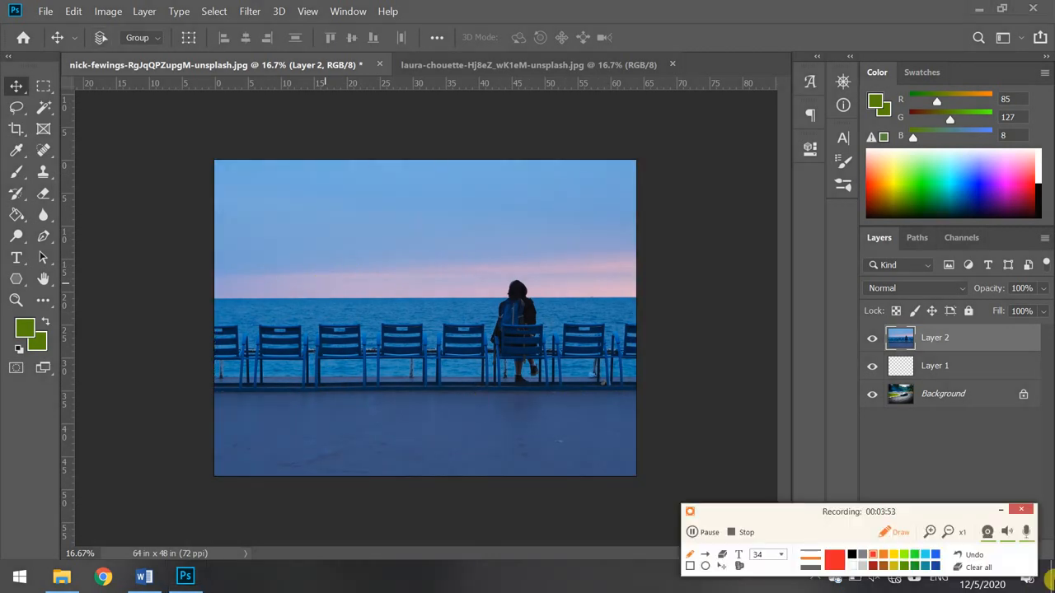
{"action": "left_click", "coordinate": [1000, 511]}
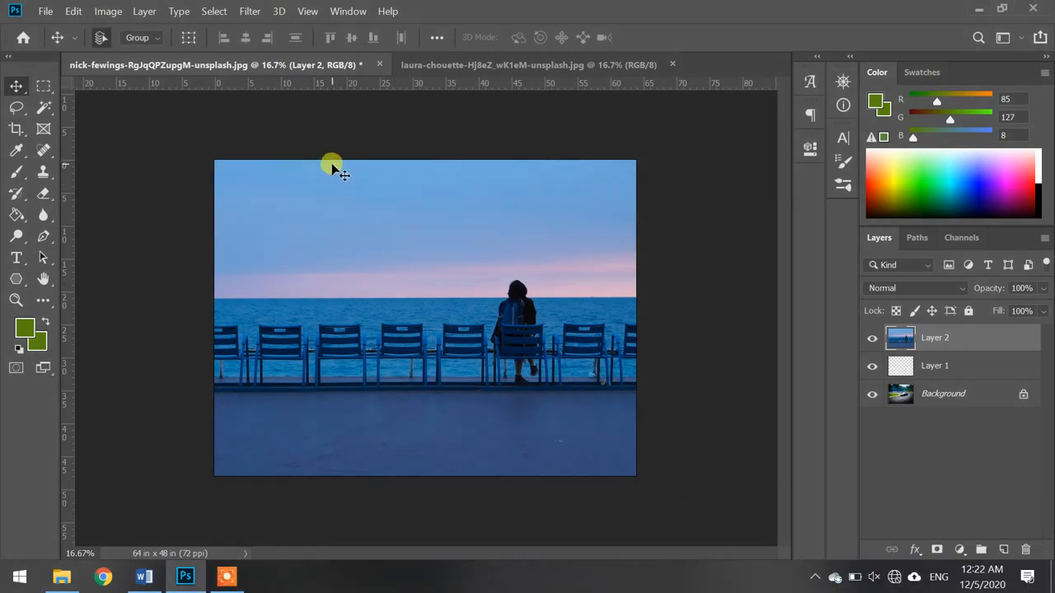
{"action": "left_click", "coordinate": [144, 11]}
{"action": "mouse_move", "coordinate": [110, 14]}
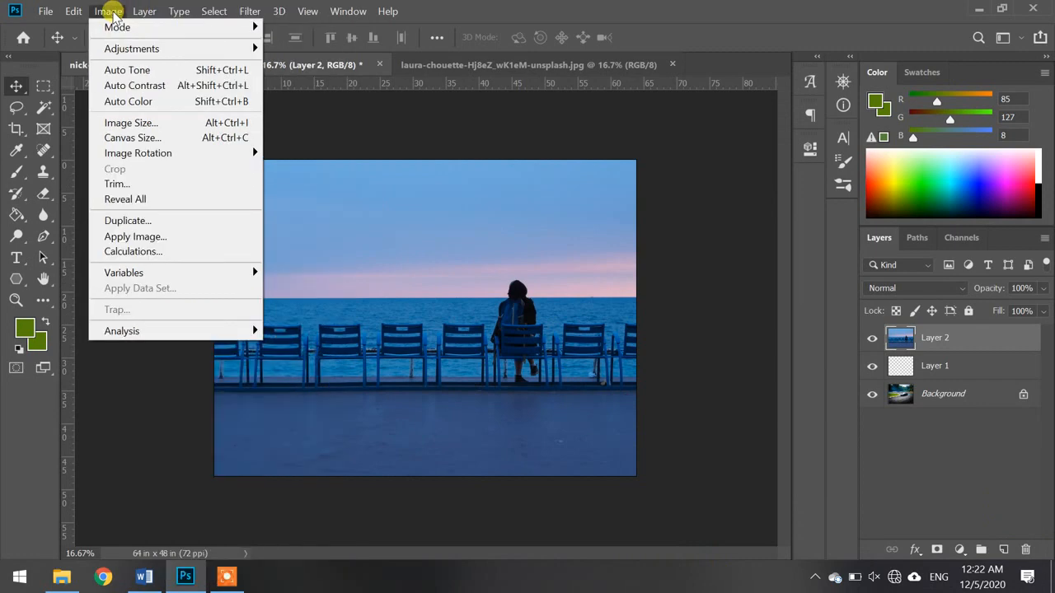
{"action": "mouse_move", "coordinate": [144, 11]}
{"action": "left_click", "coordinate": [147, 136]}
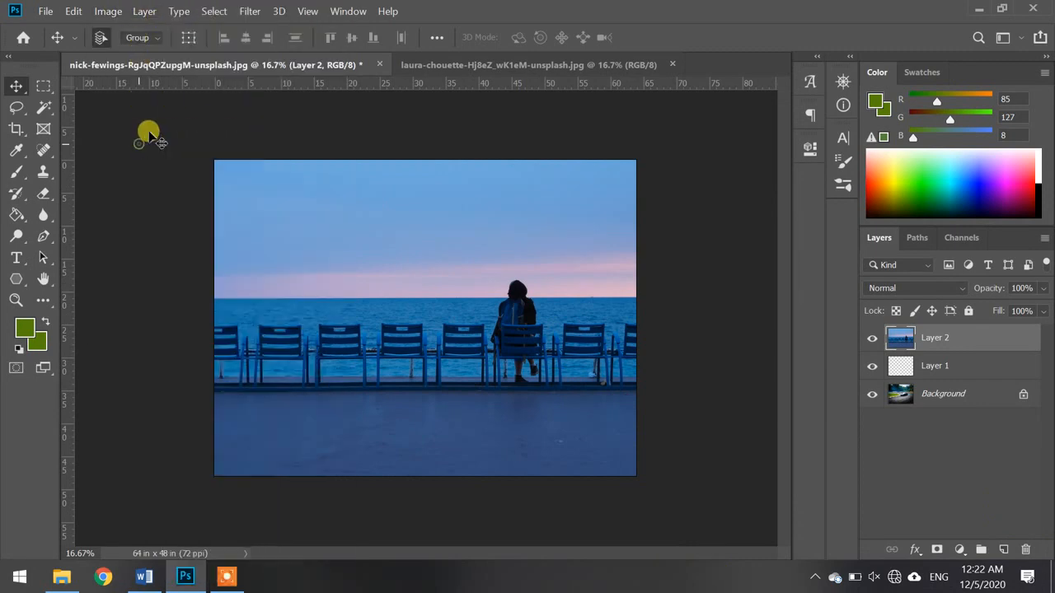
- Apply the Reselect command once more to bring back the full-canvas selection, and clear that selection
{"action": "left_click", "coordinate": [213, 13]}
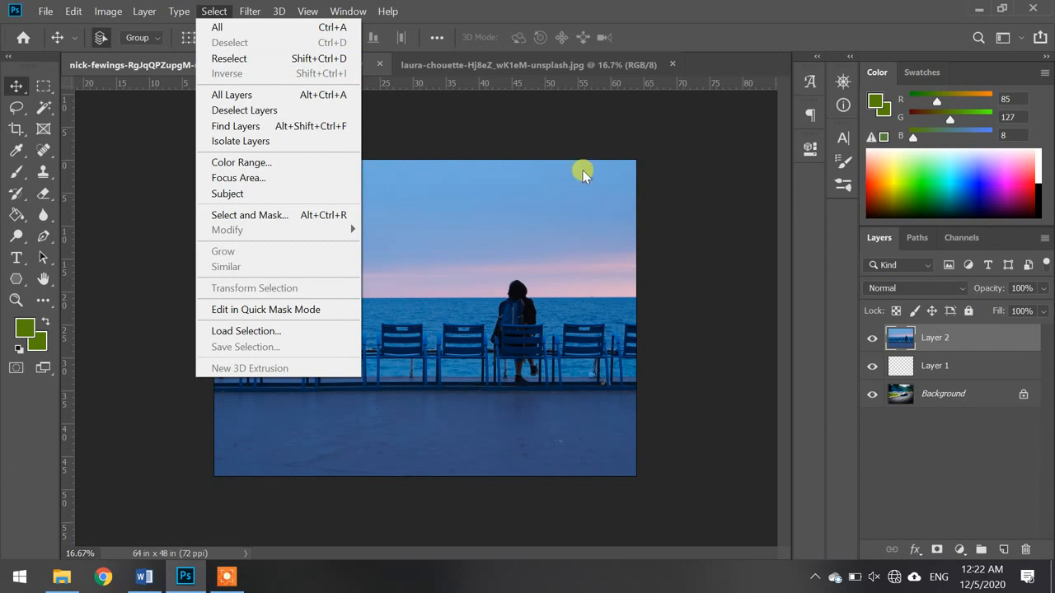
{"action": "left_click", "coordinate": [511, 142]}
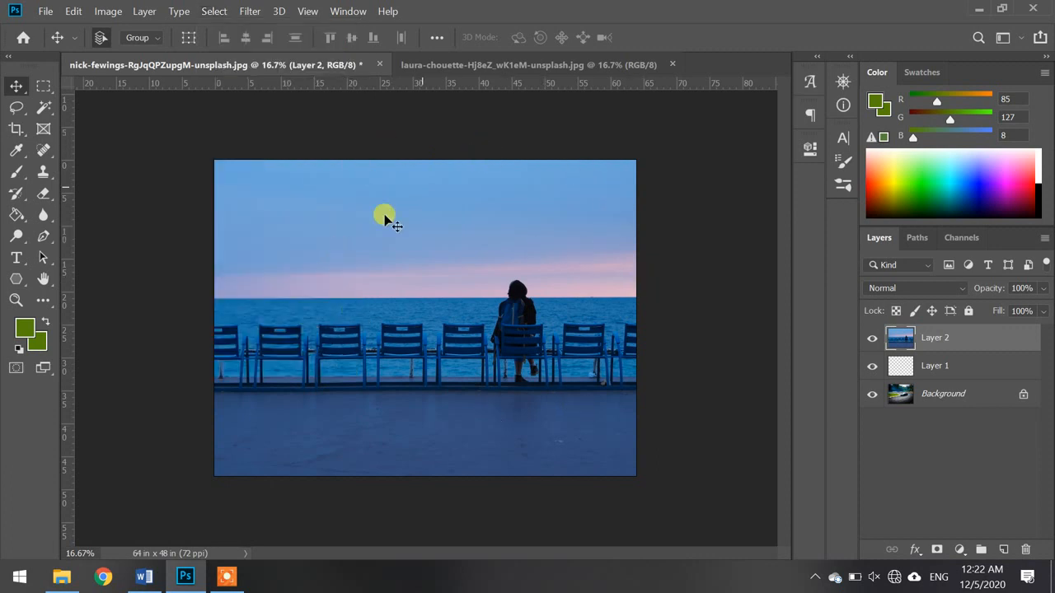
{"action": "left_click", "coordinate": [213, 13]}
{"action": "left_click", "coordinate": [238, 61]}
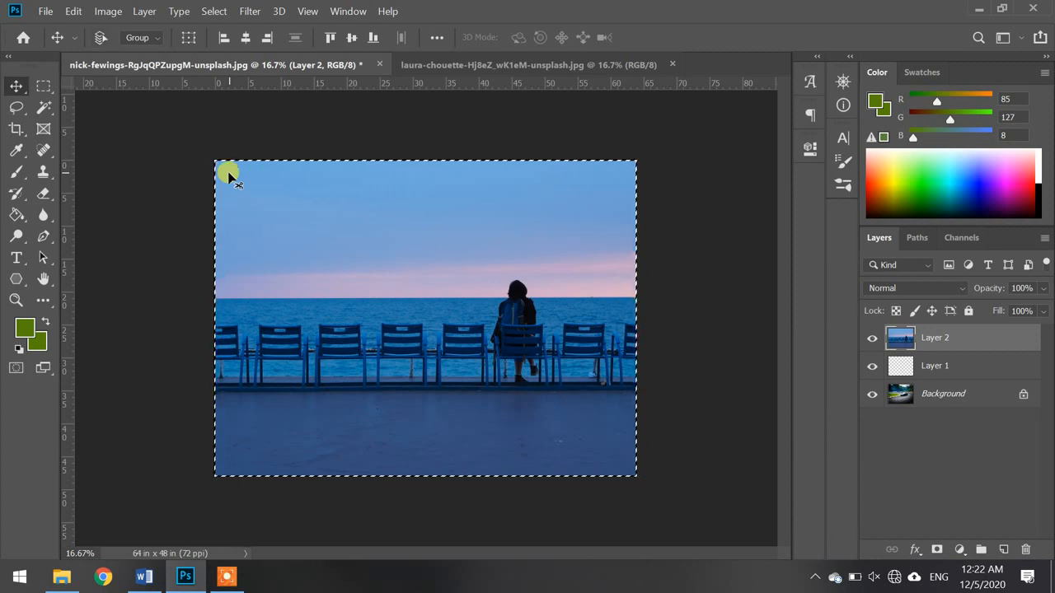
{"action": "key", "text": "ctrl+d"}
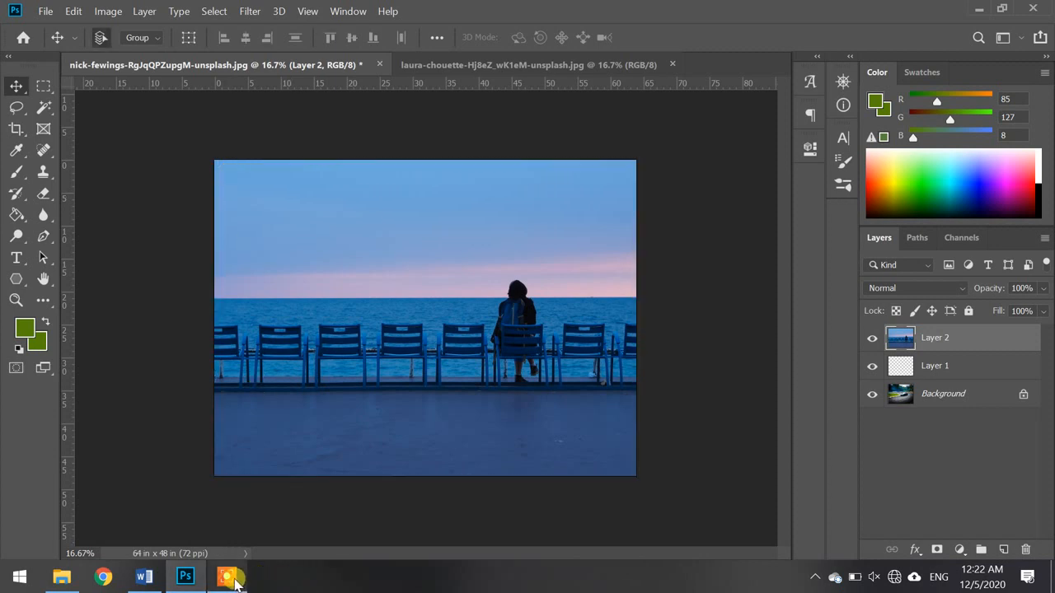